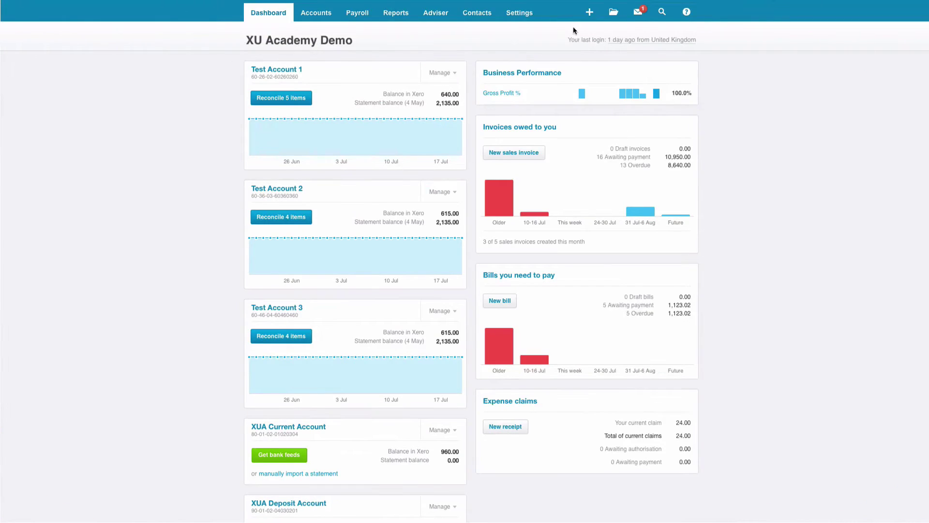
Start a new sales invoice addressed to ABC Electrical.
click(589, 12)
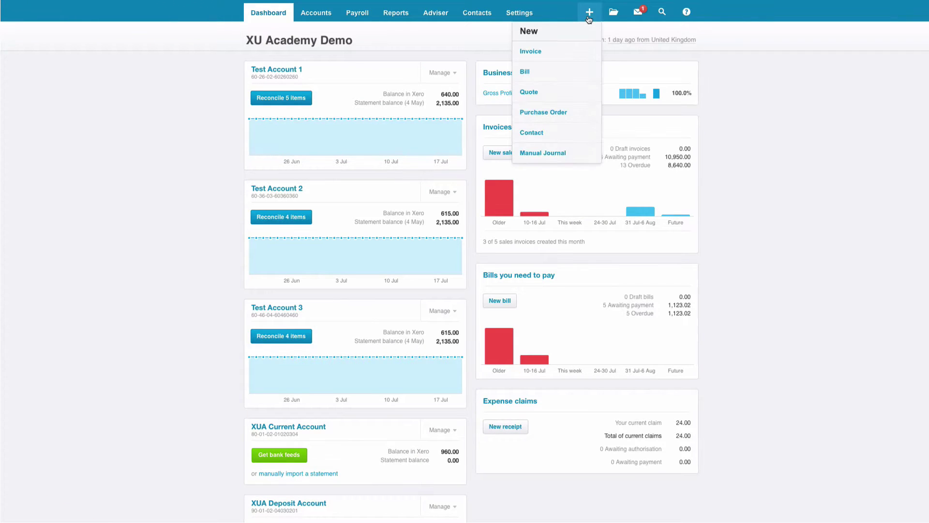
click(531, 52)
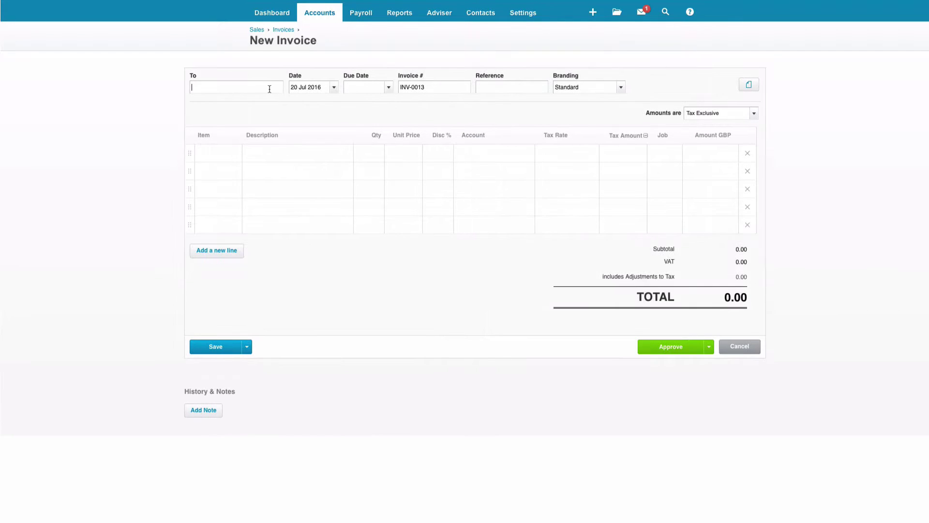
text(abc)
key(Tab)
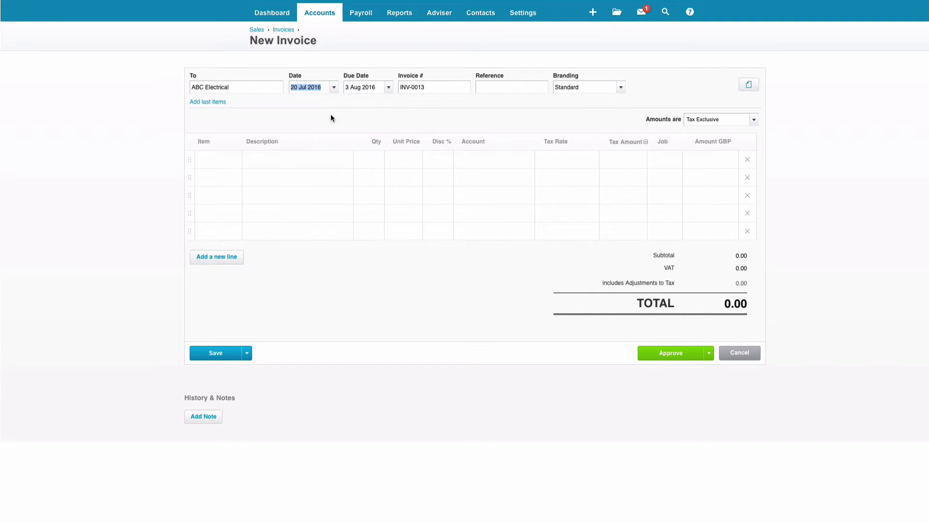
Describe the first invoice line as 'Xero Basics Workshop'.
click(264, 166)
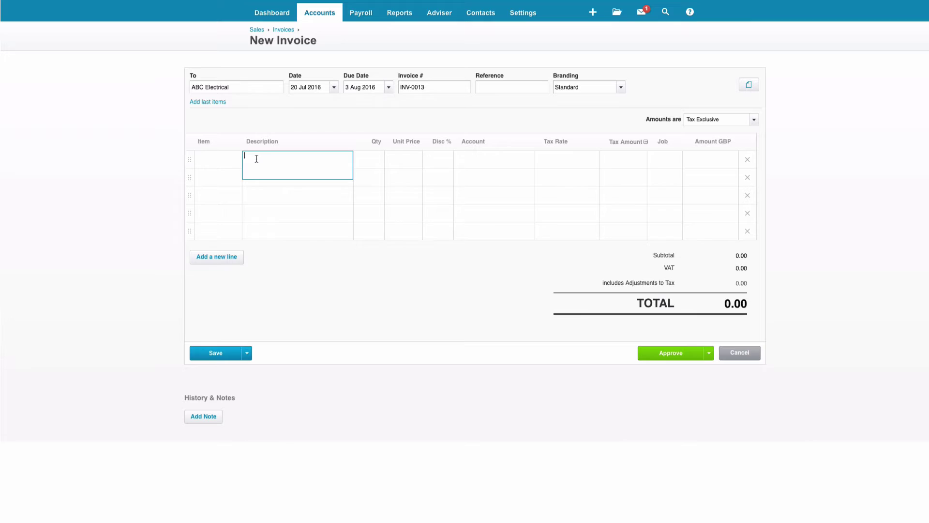
text(Xero Basics Workshop)
key(Tab)
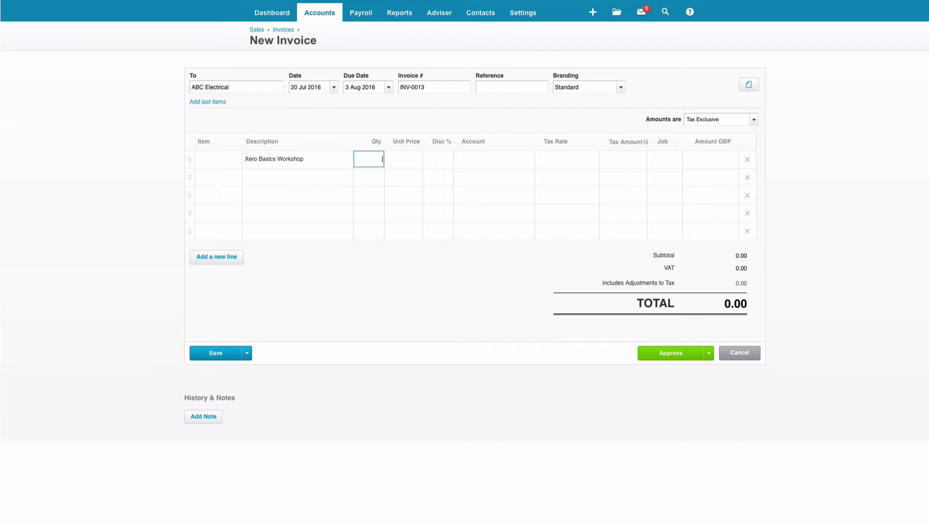
Go to the Inventory items page from the Accounts menu.
click(317, 16)
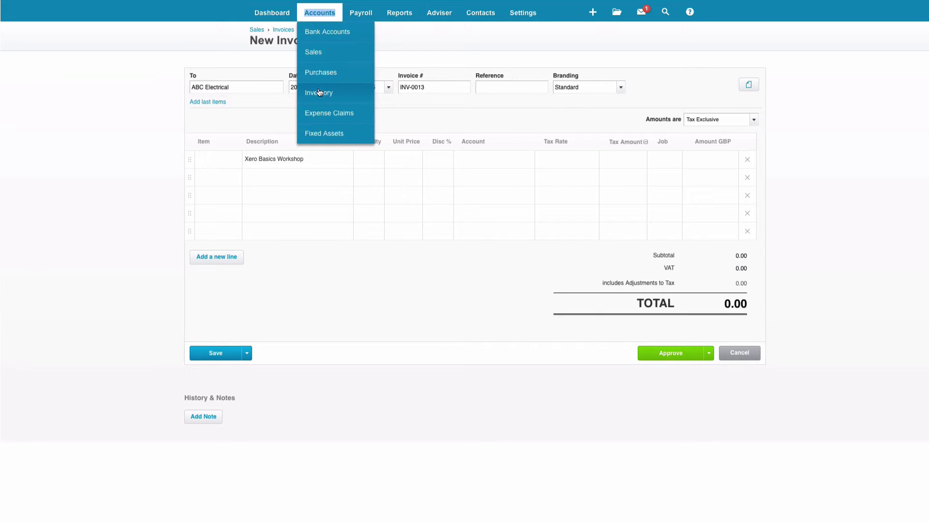
click(319, 97)
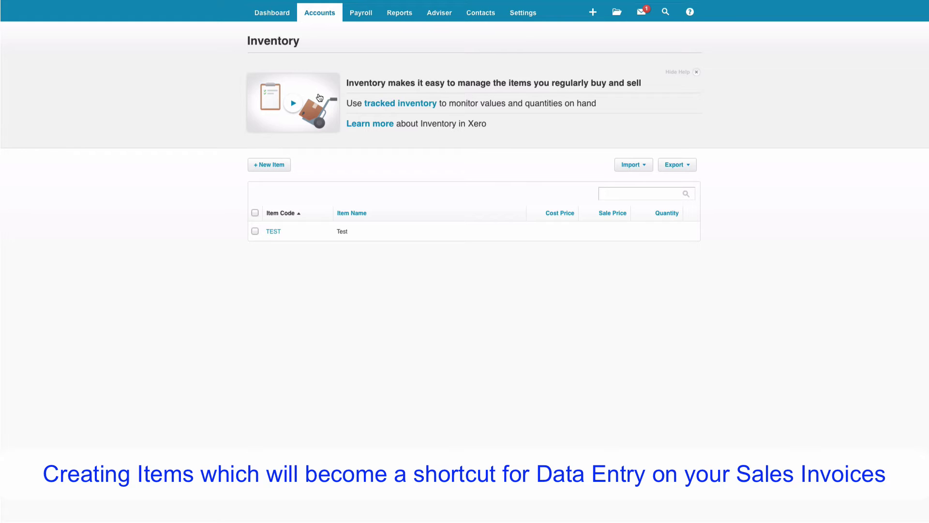
Create a new item with code XB and name 'Xero Basics', not offered for purchase.
click(272, 165)
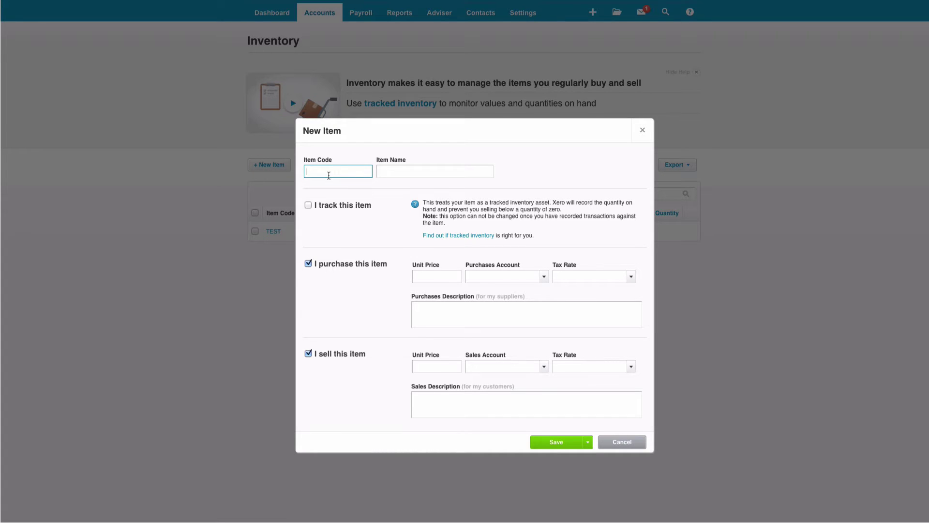
text(XB)
key(Tab)
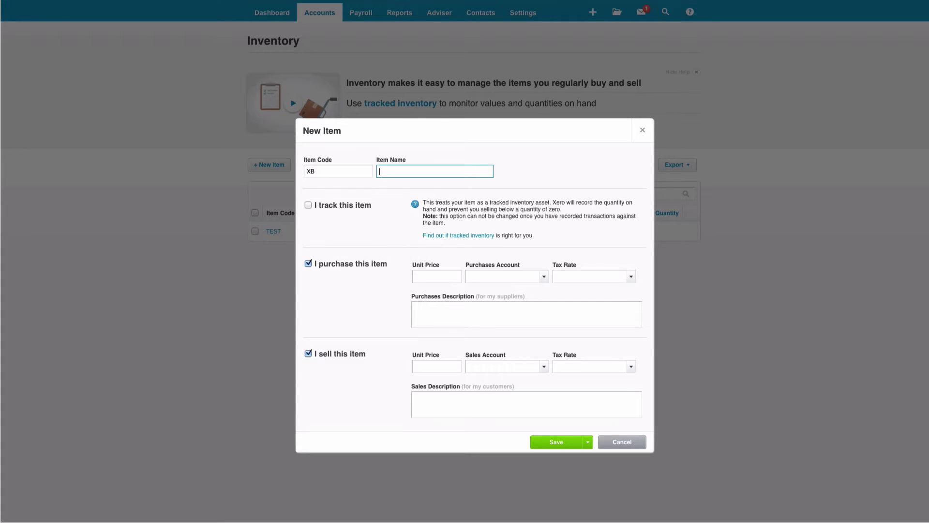
text(Xero Basics)
key(Tab)
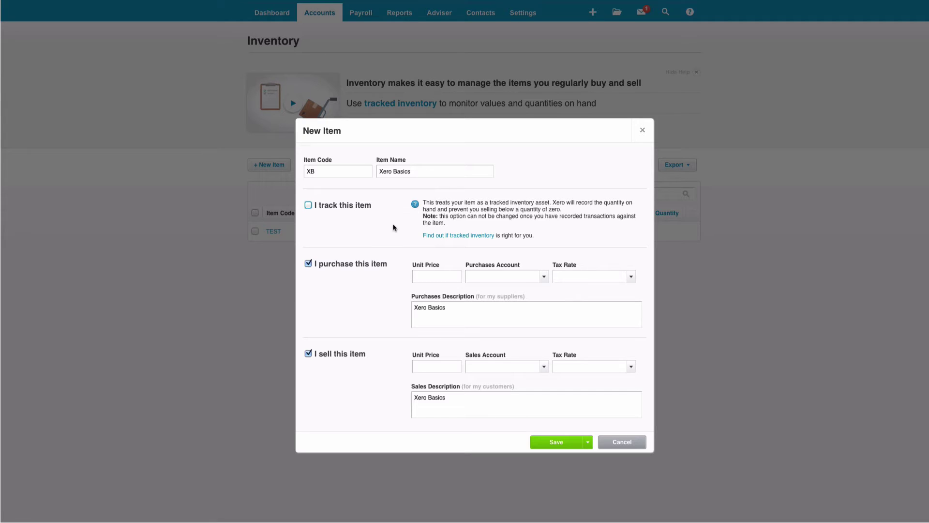
click(307, 264)
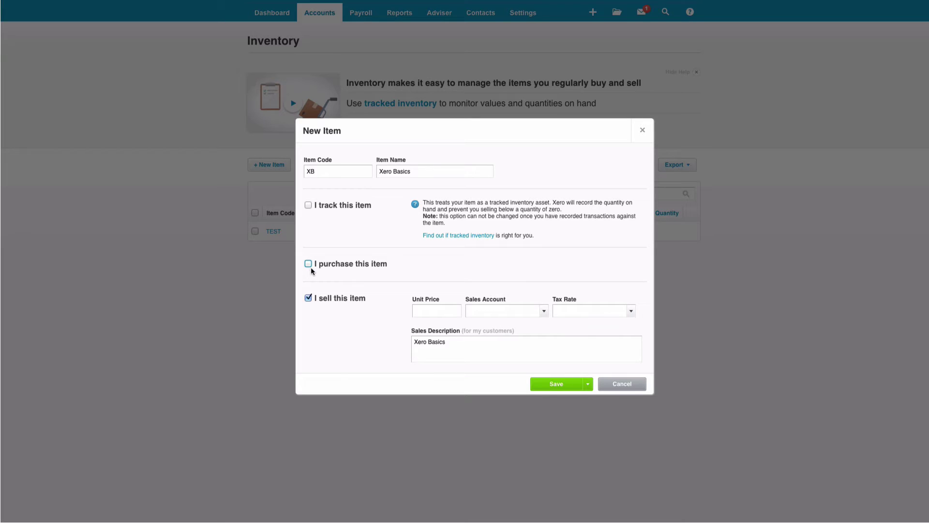
Sell it at 200.00 to 200 - Sales - Training, adding 'Full Day Workshop' to its description.
click(418, 310)
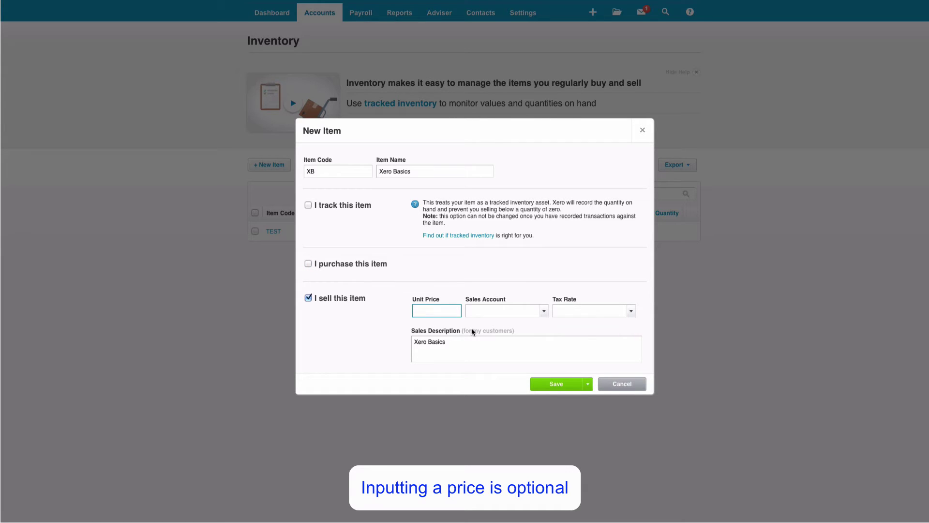
text(200)
key(Tab)
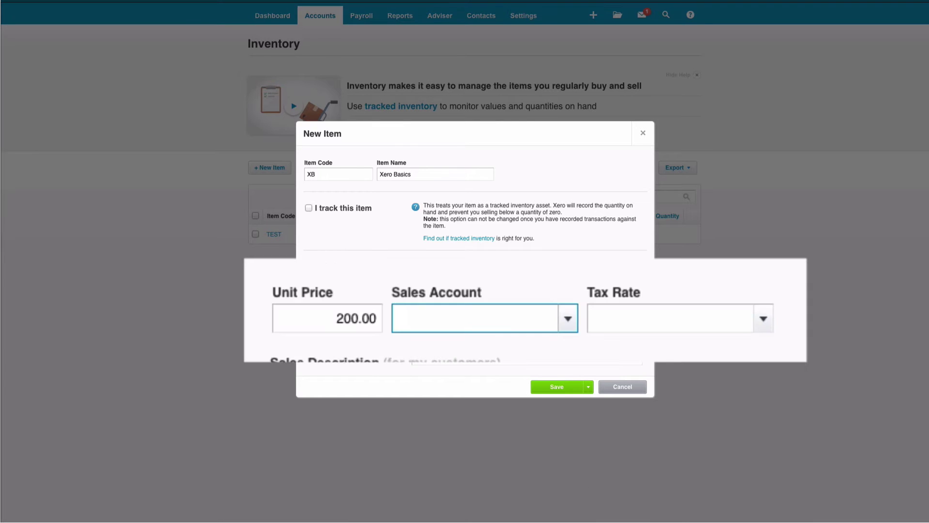
text(train)
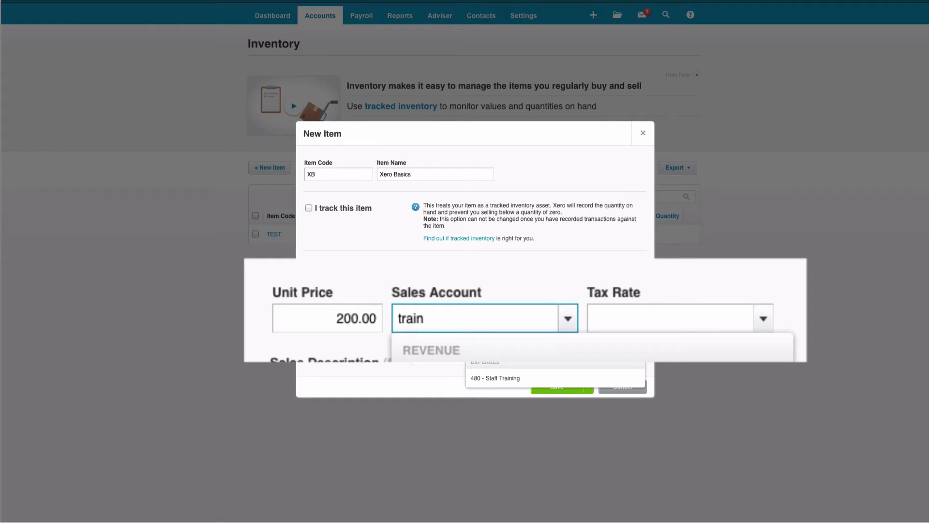
key(Return)
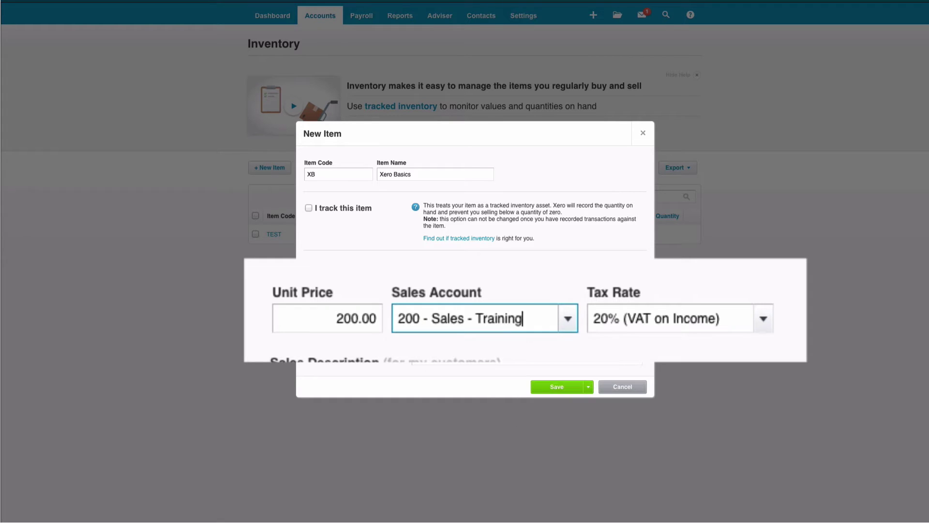
click(458, 344)
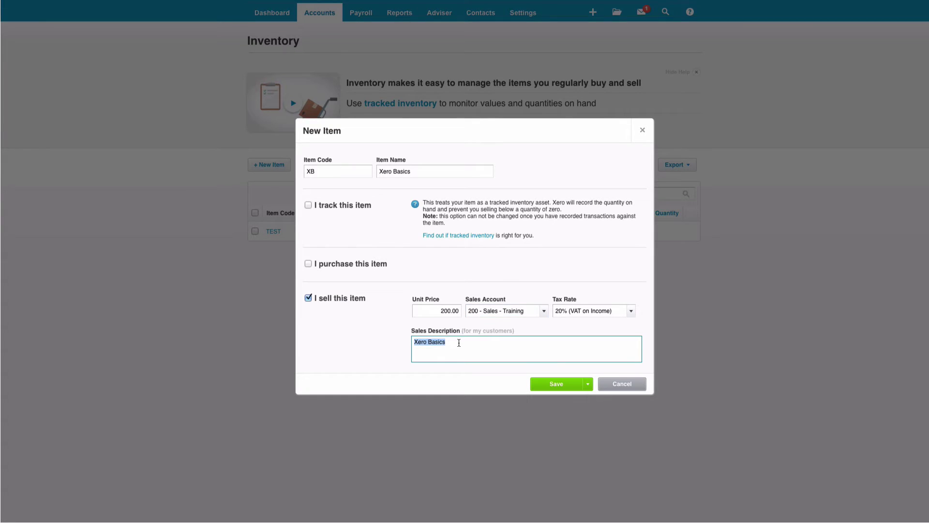
click(460, 343)
text(Full Day Workshop)
Save the XB item and start a new invoice to ABC Electrical.
click(546, 385)
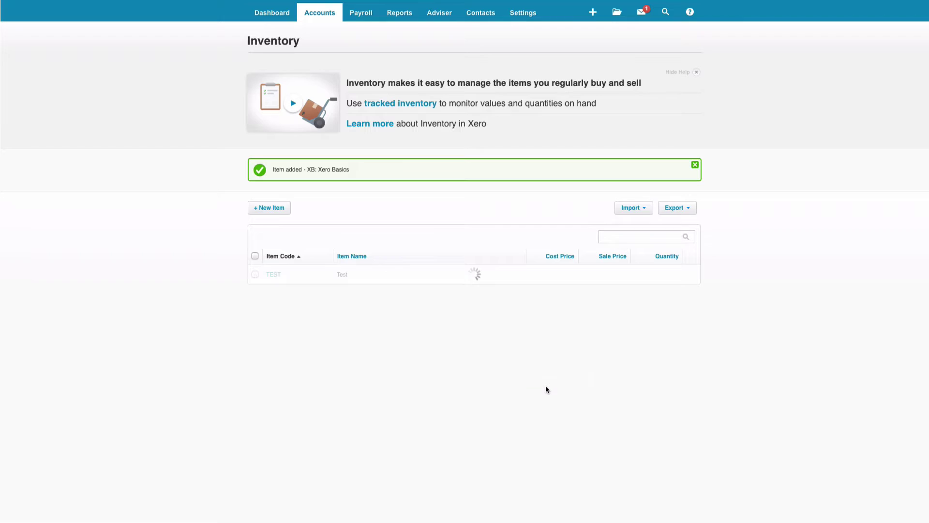
click(592, 18)
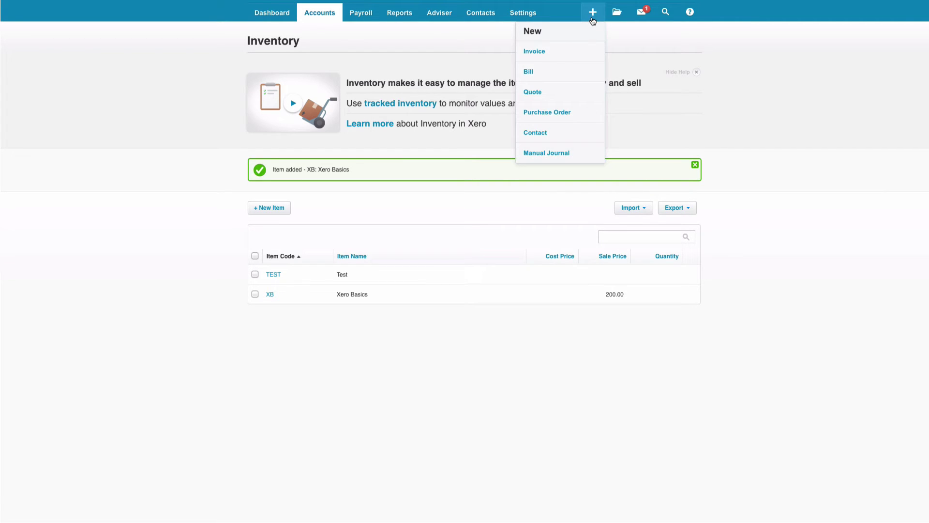
click(542, 56)
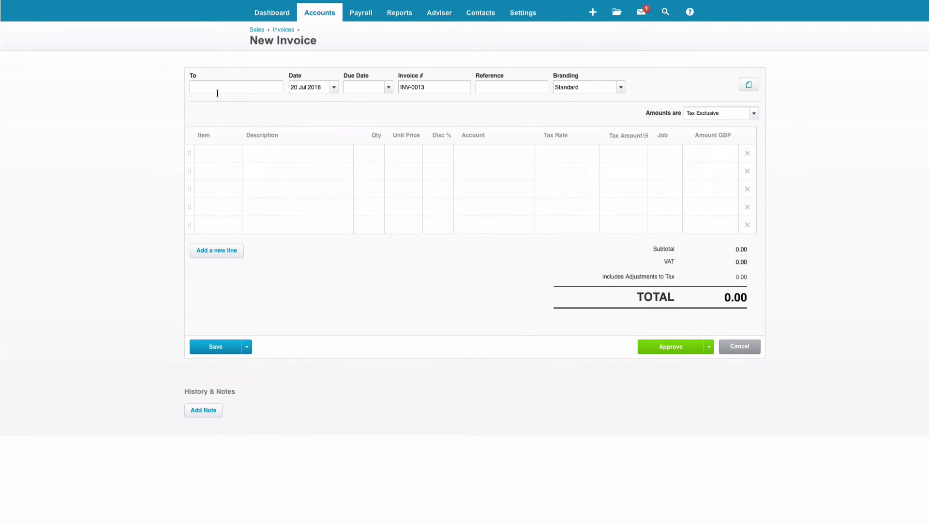
click(219, 88)
text(abc)
key(Tab)
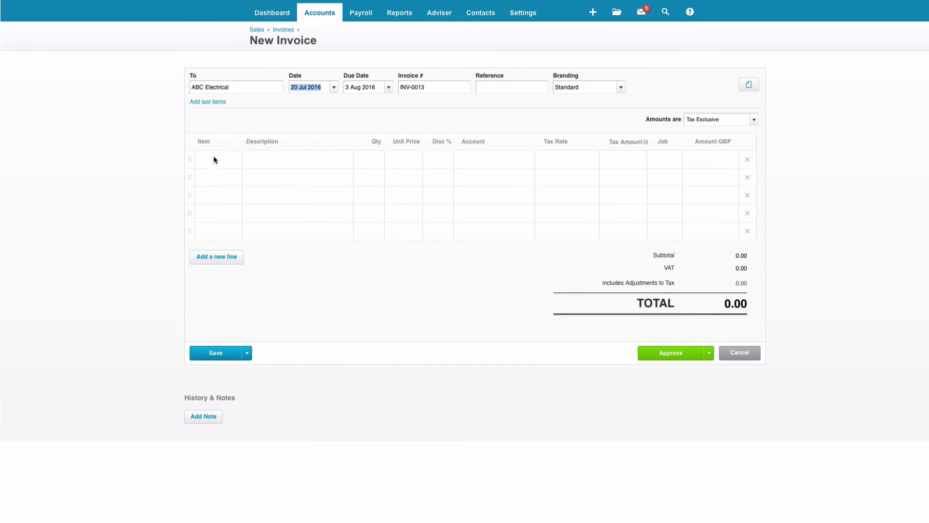
Put item XB: Xero Basics on the first line, totalling 240.00 with VAT.
click(213, 161)
click(236, 161)
click(222, 222)
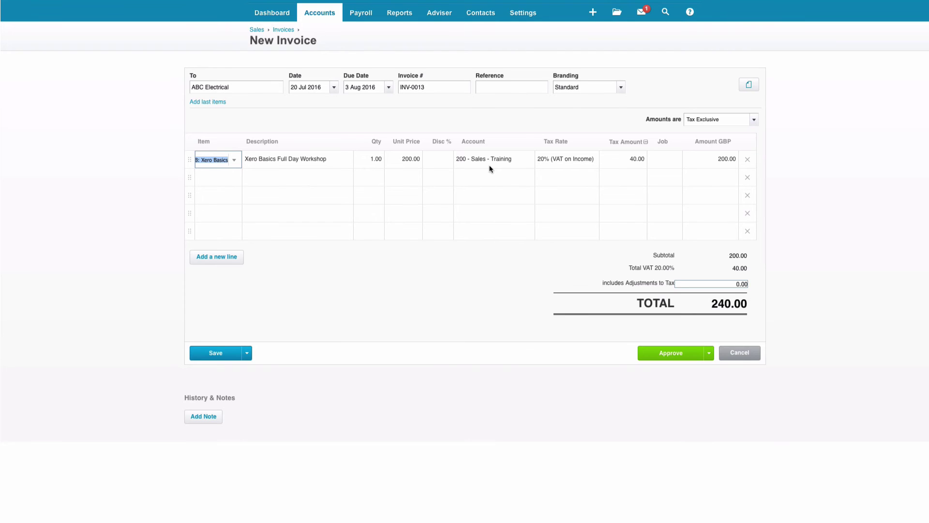
Add '15th July 2016' on a new line of the first line's description.
click(330, 158)
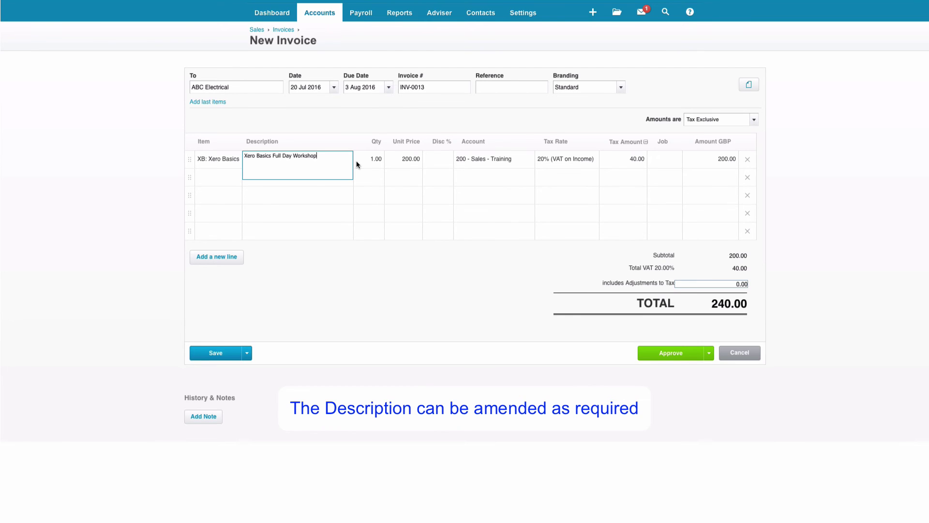
key(Return)
text(15th July 2016)
key(Tab)
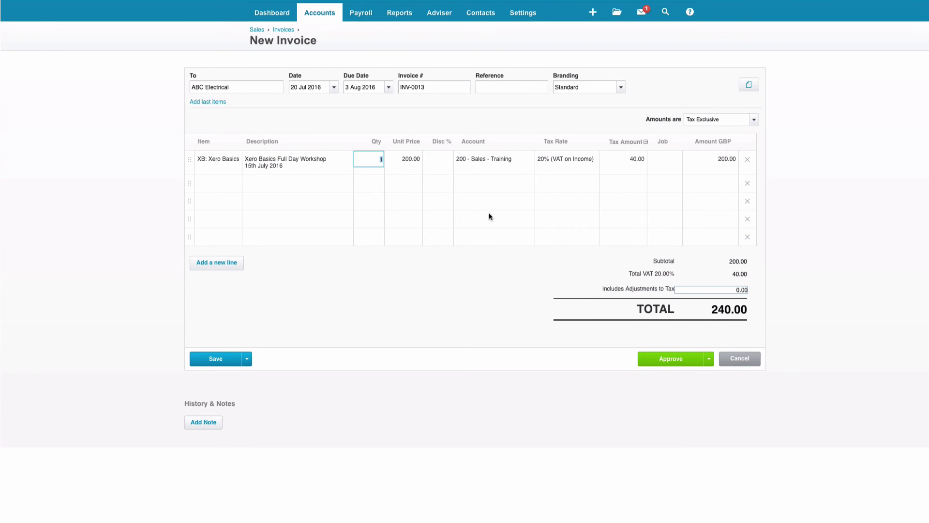
Approve the 240.00 ABC Electrical invoice INV-0013 for the Xero Basics workshop.
click(666, 361)
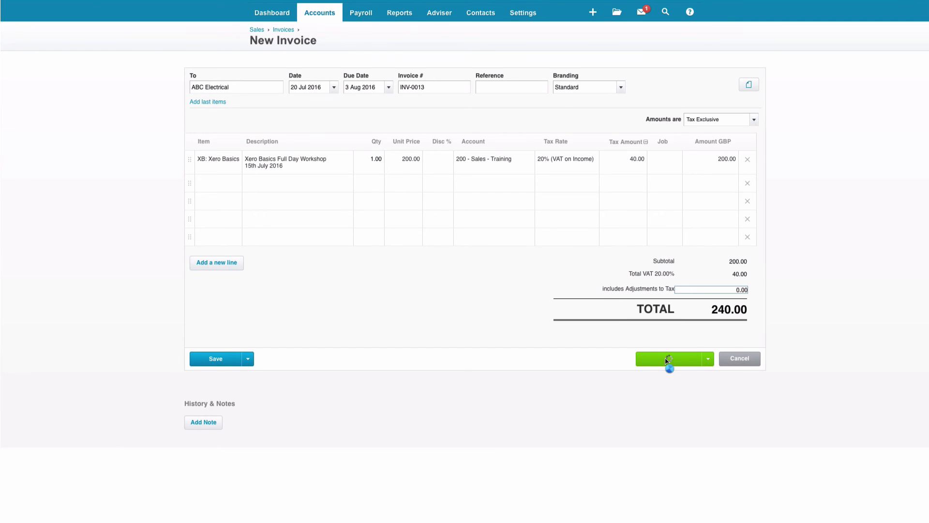